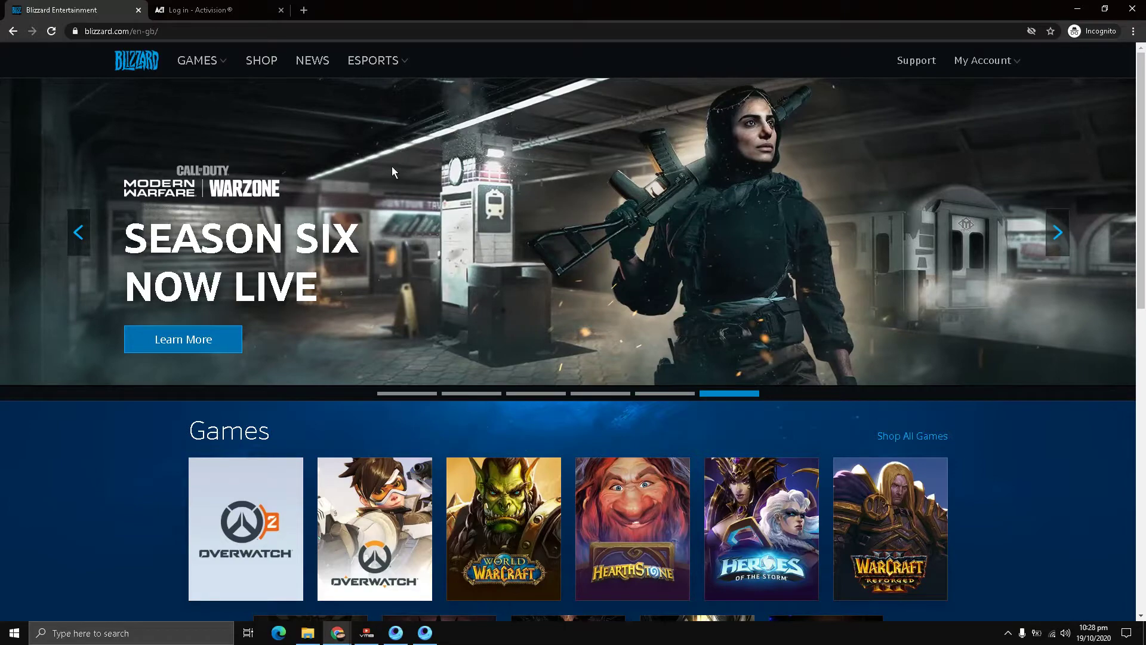
scroll(104, 332, "down", 2)
scroll(101, 330, "up", 2)
scroll(8, 202, "down", 2)
scroll(8, 203, "down", 1)
scroll(8, 203, "up", 2)
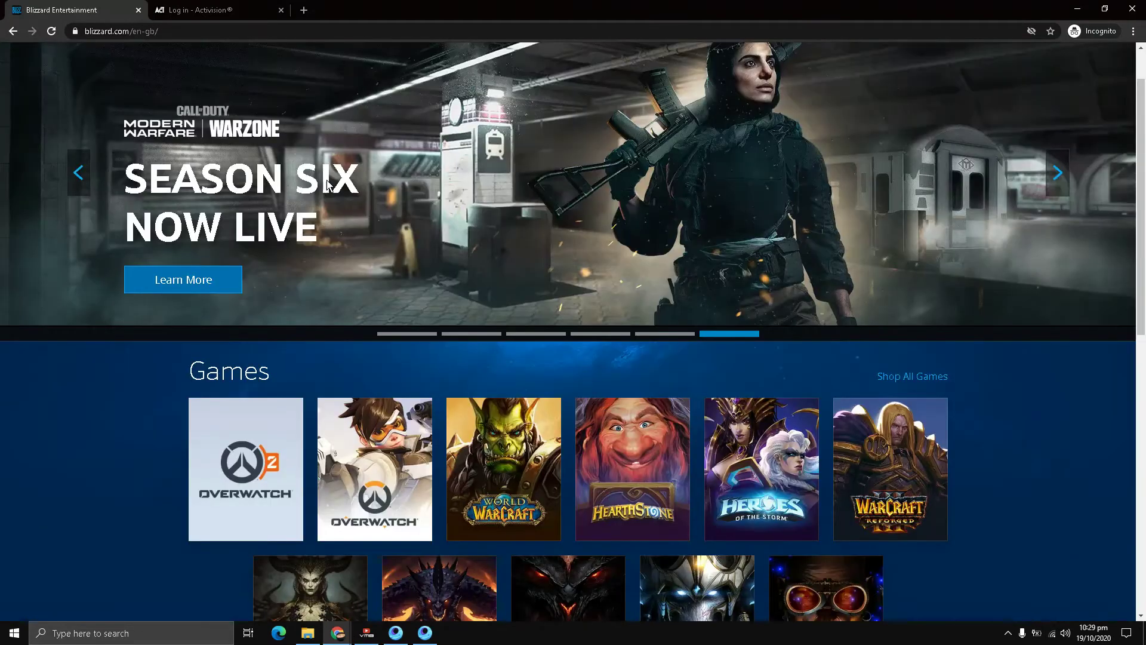
scroll(72, 223, "down", 2)
scroll(71, 224, "up", 4)
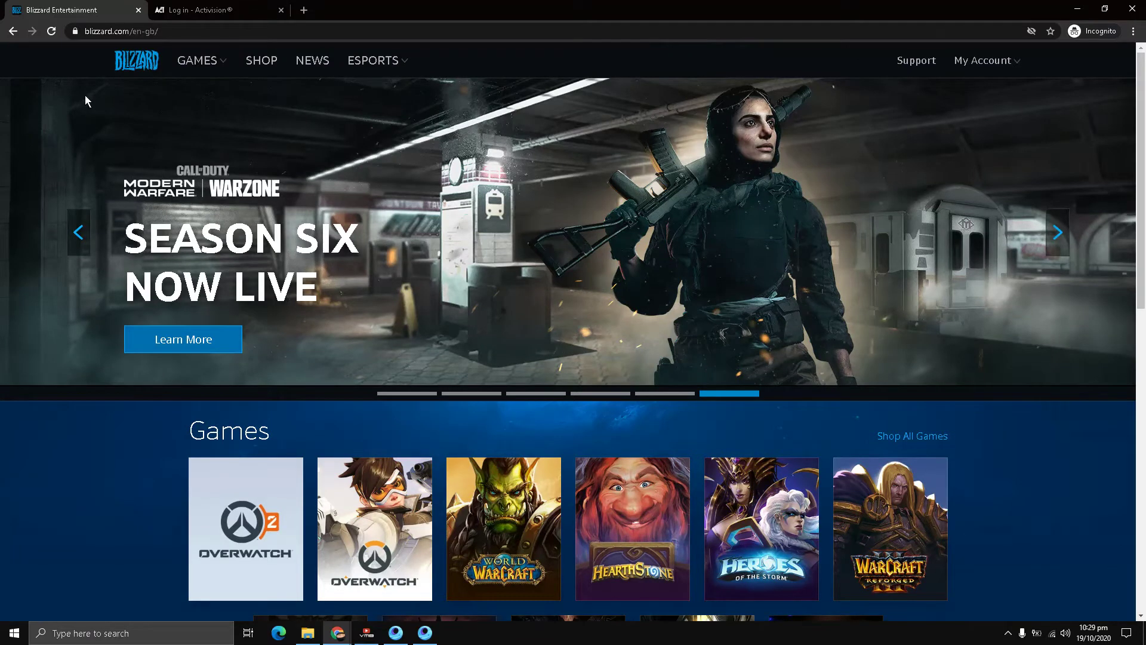
Step: Glance at the Activision login page, then open and close the Blizzard account options
left_click(201, 7)
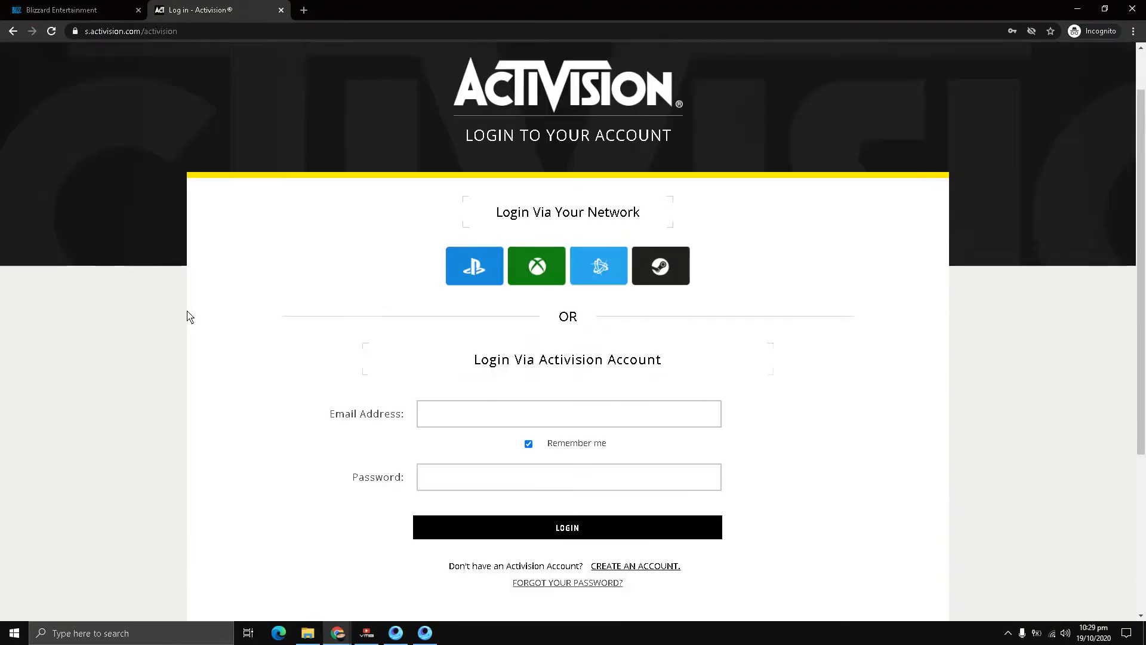
scroll(187, 315, "up", 3)
key("ctrl+shift+Tab")
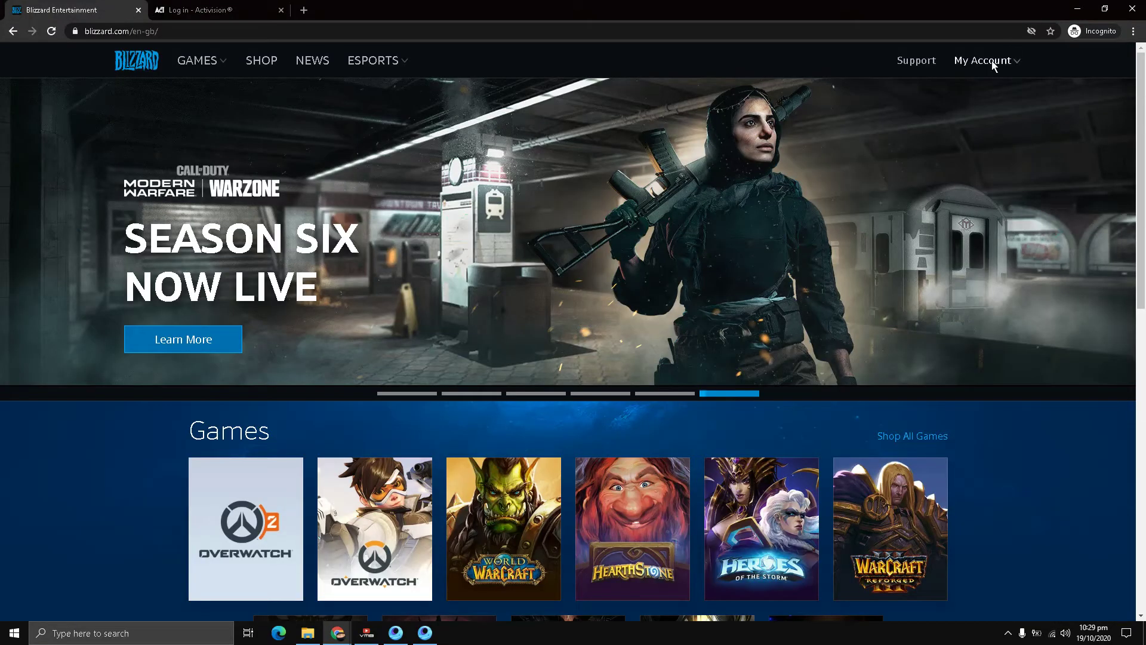
left_click(992, 60)
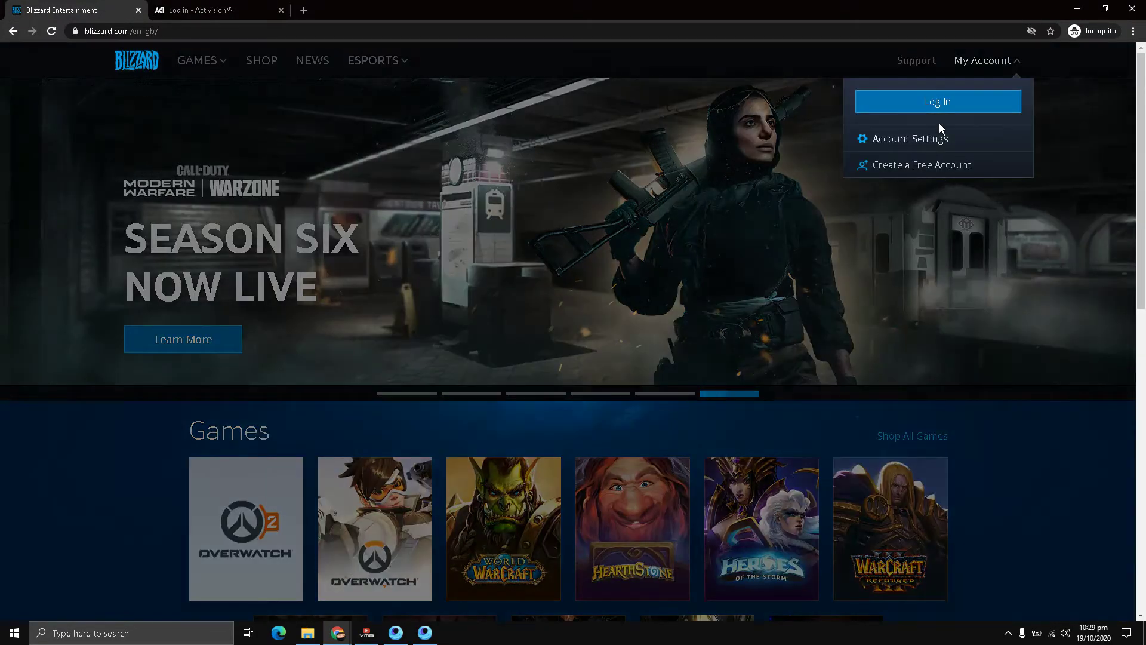
left_click(707, 142)
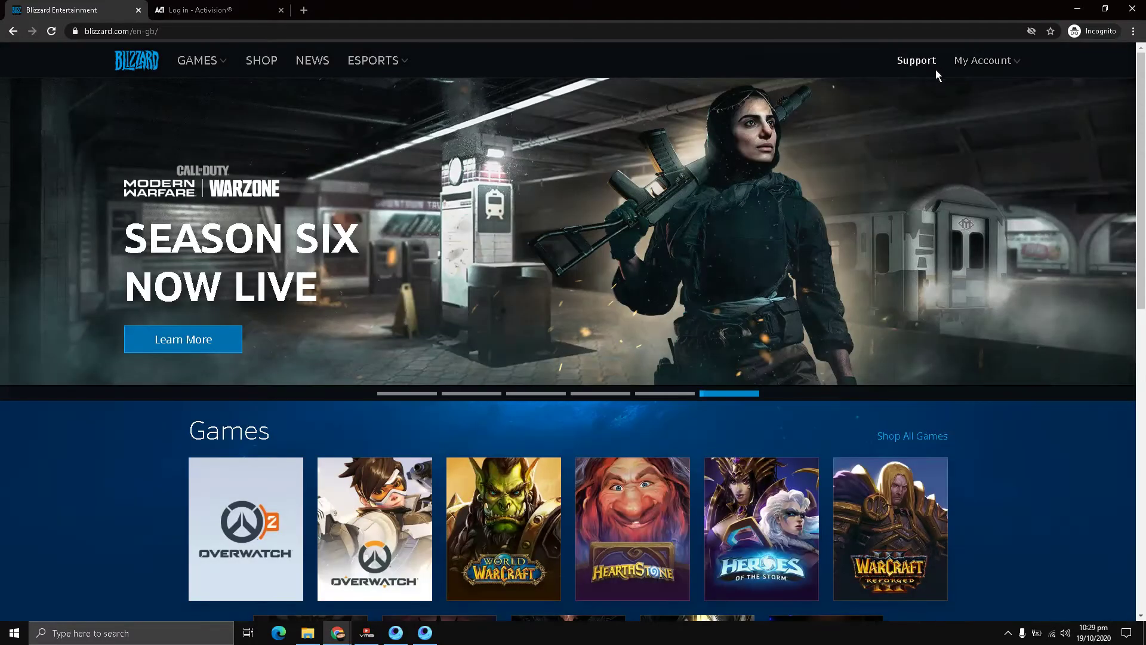
Step: Start creating a new Blizzard account, then go back and return to the Activision login page
left_click(956, 60)
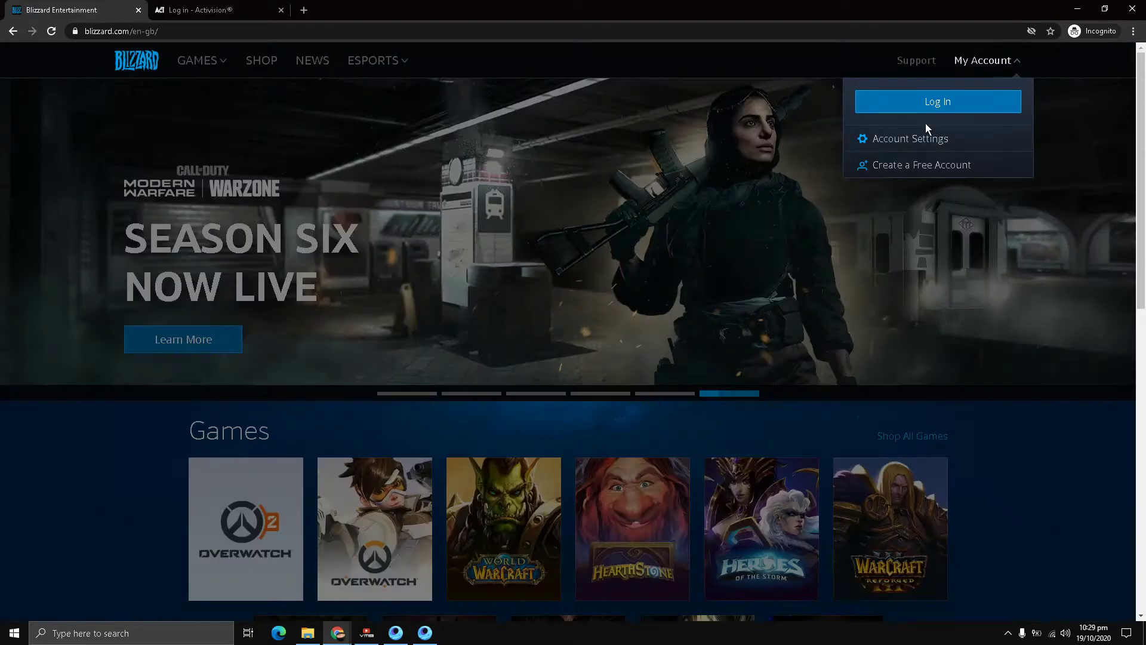
left_click(922, 164)
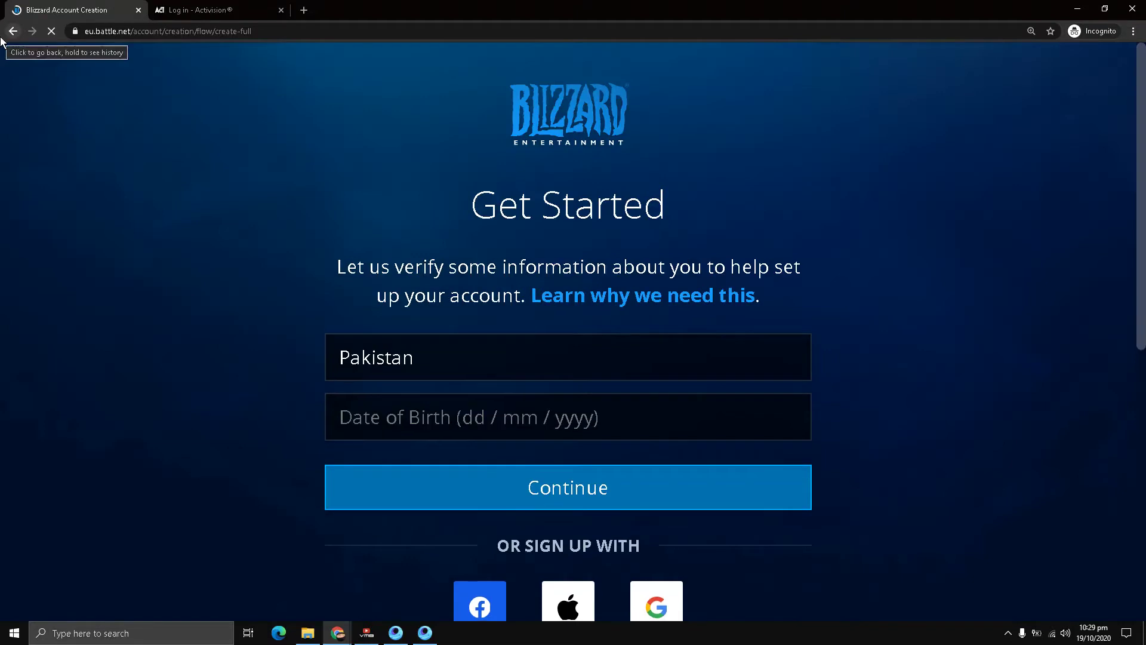
left_click(12, 30)
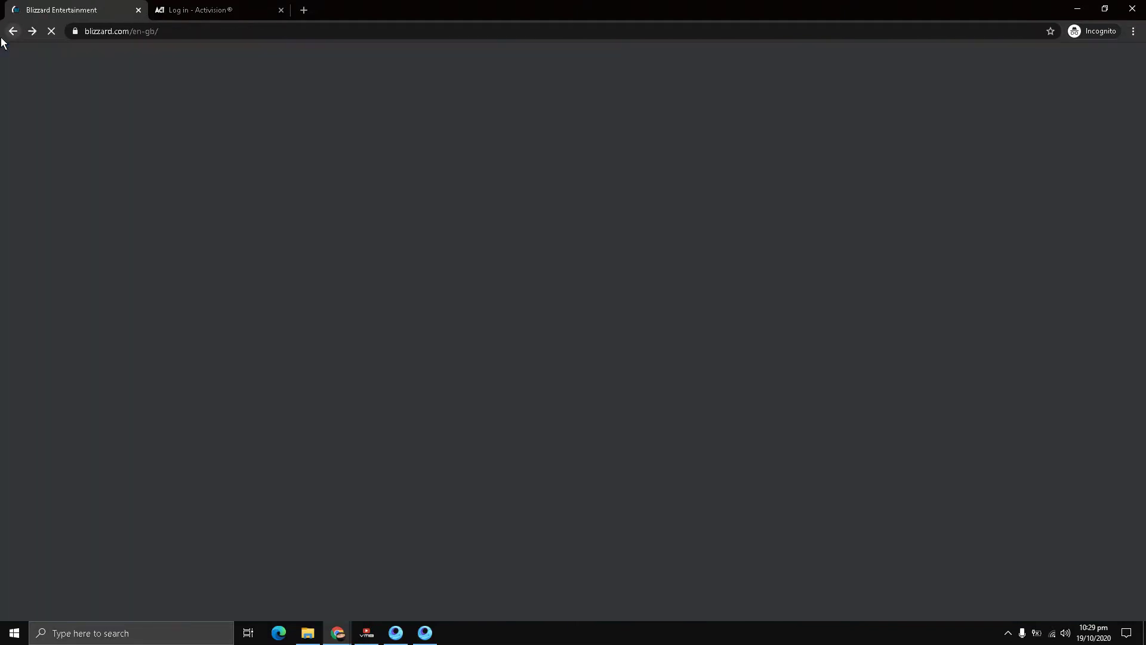
left_click(186, 8)
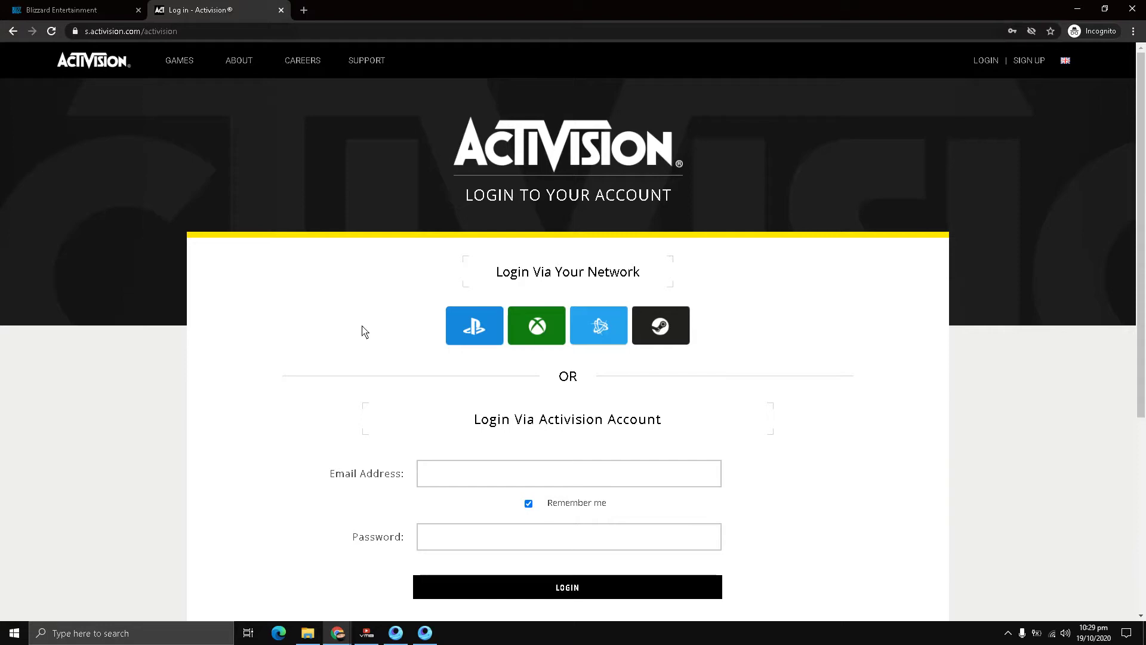
scroll(364, 332, "down", 2)
scroll(364, 332, "up", 1)
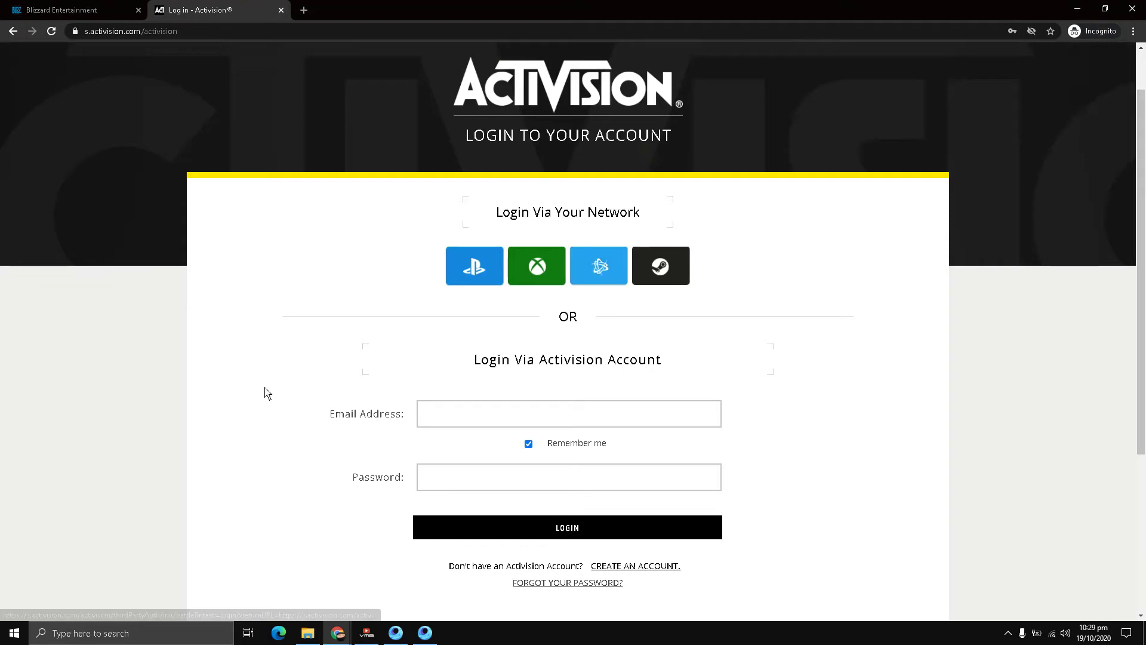
scroll(269, 385, "up", 2)
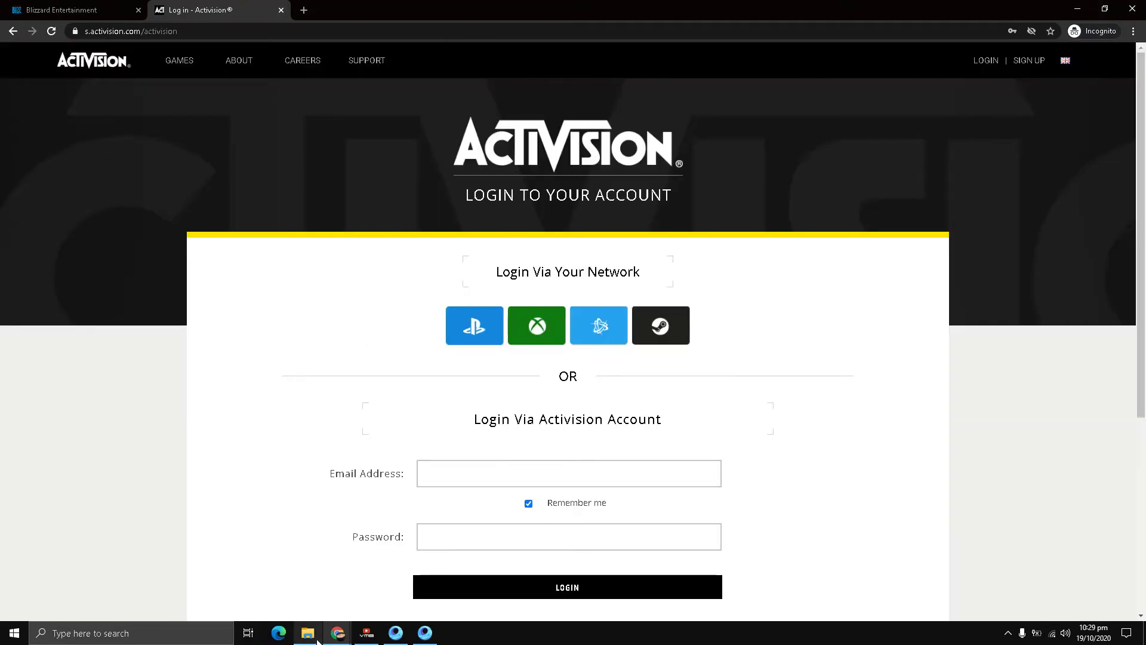
Step: Show the Battle.net account under Activision Account Linking, then bring Call of Duty Mobile forward
mouse_move(337, 634)
left_click(269, 582)
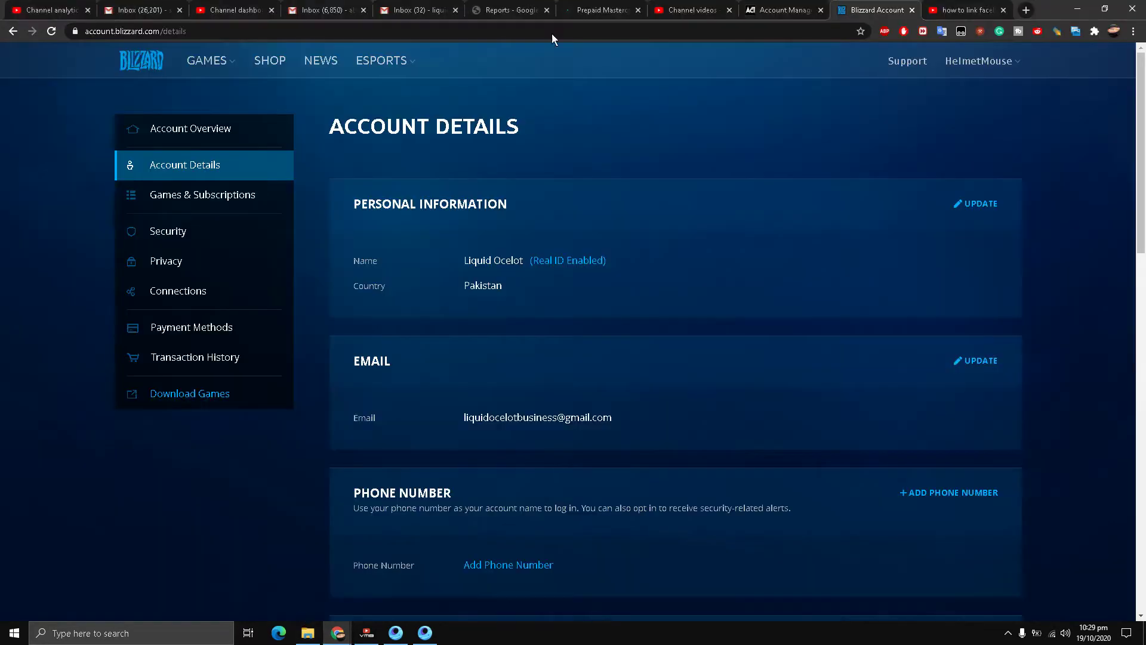
left_click(785, 10)
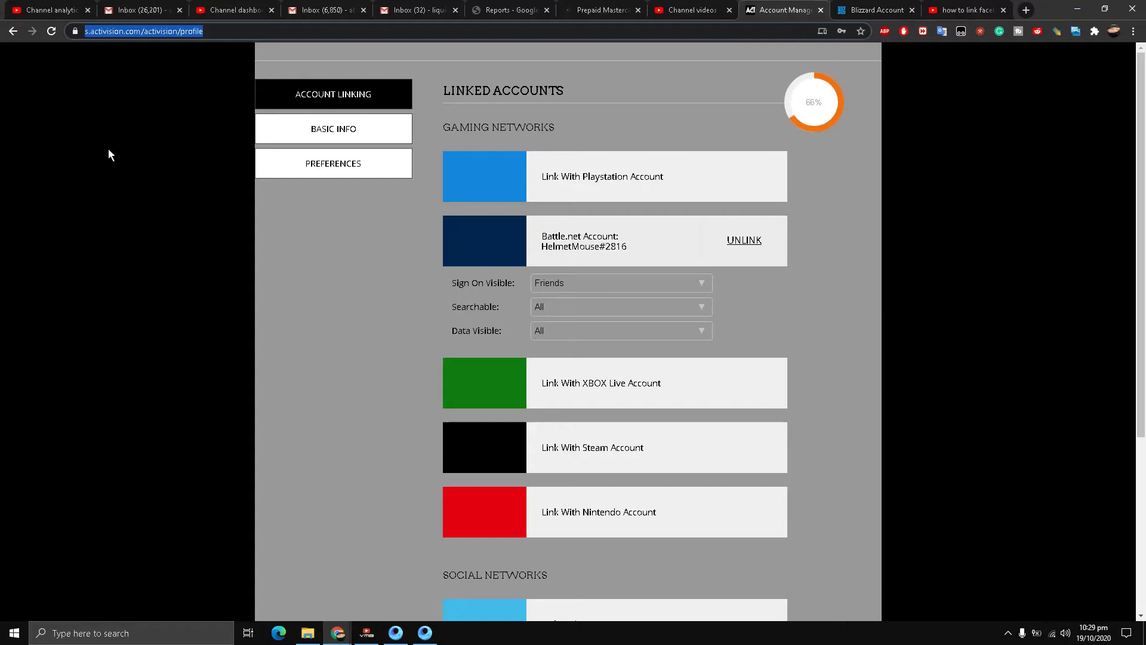
scroll(109, 156, "down", 3)
scroll(90, 108, "up", 3)
left_click(425, 634)
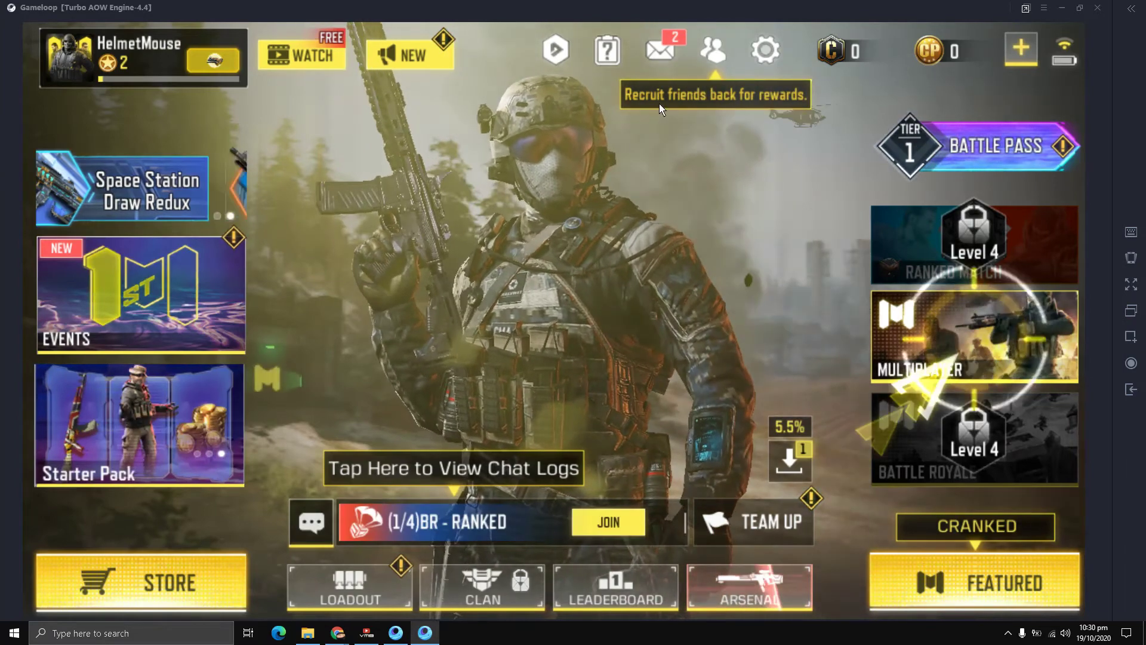
left_click(661, 49)
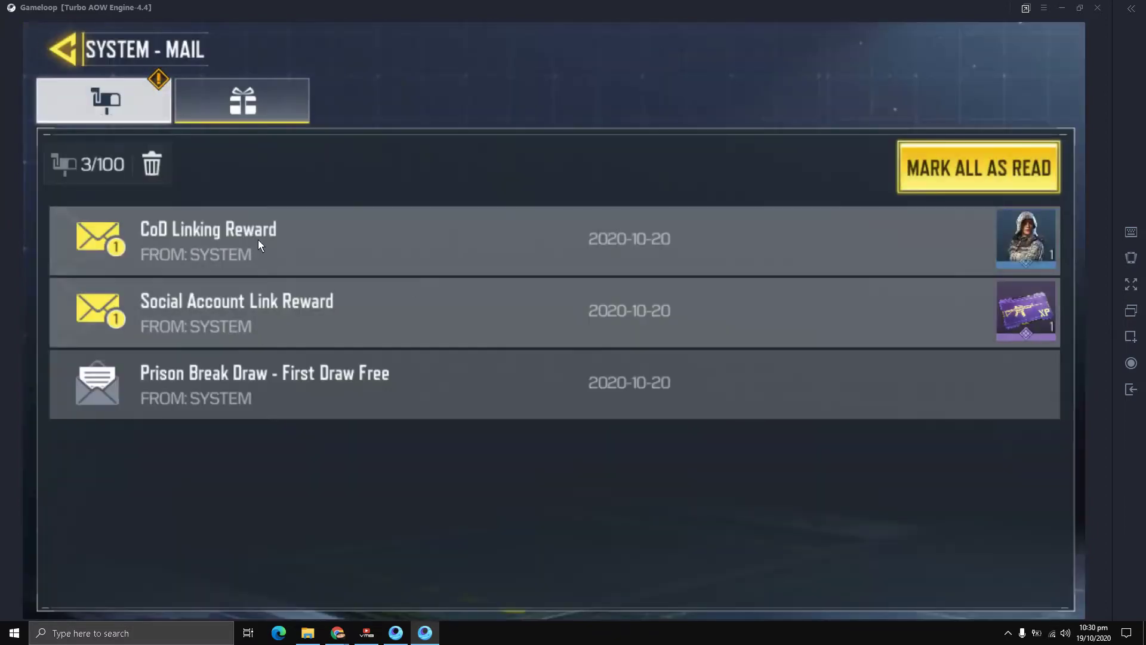
left_click(266, 329)
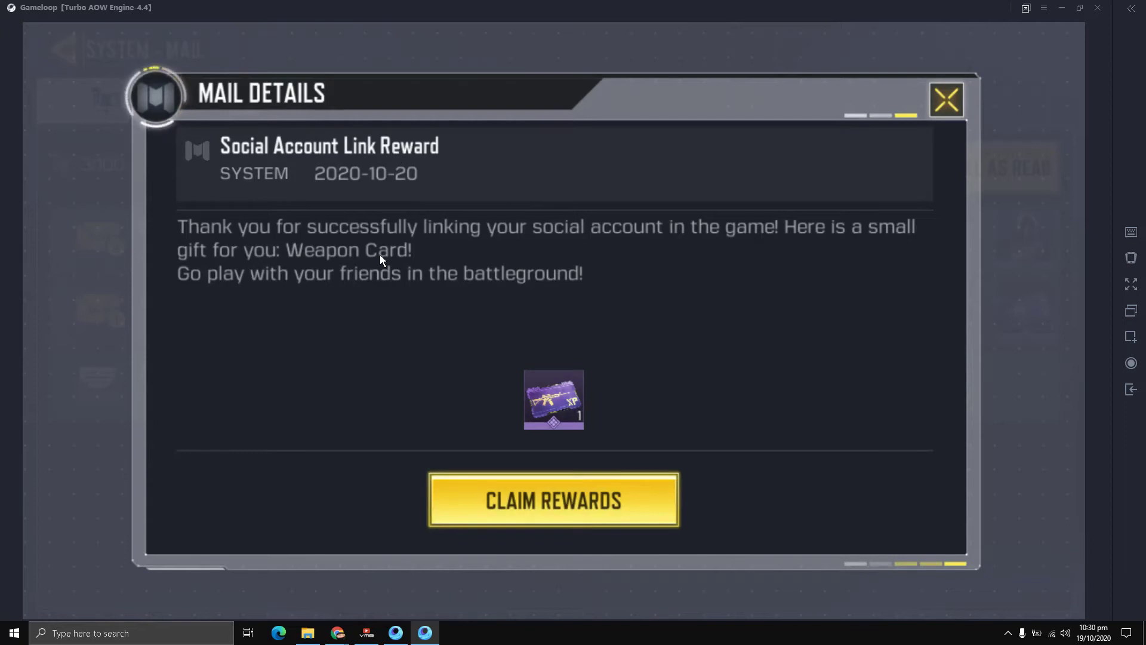
left_click(959, 103)
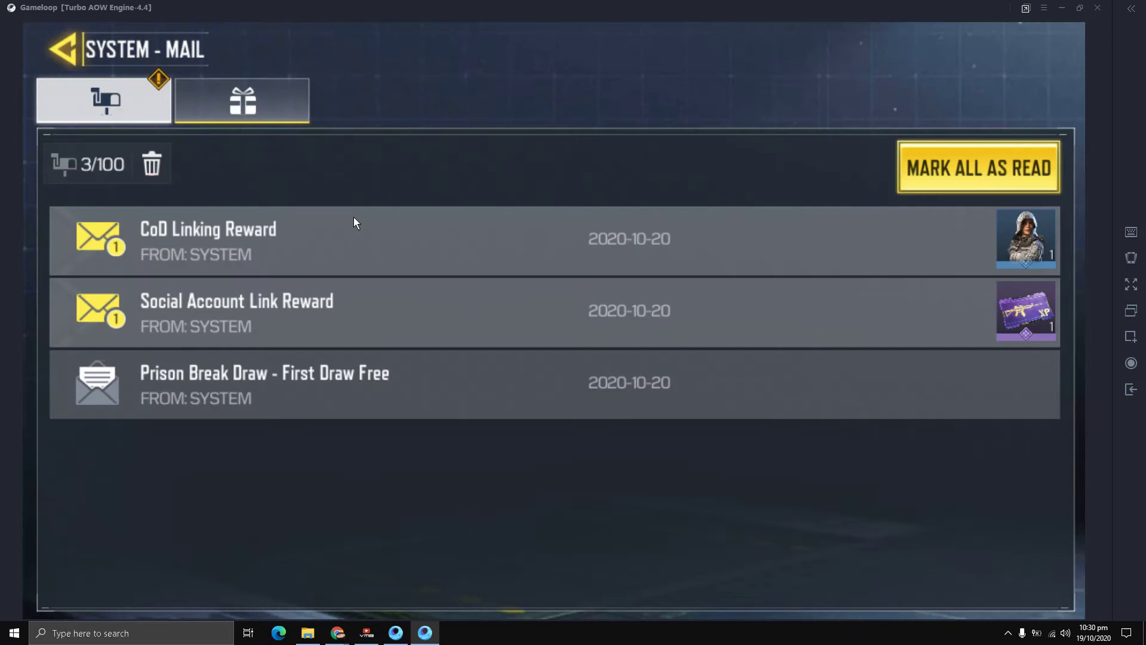
Step: Read and close the CoD Linking Reward mail, then exit System Mail to the lobby
left_click(357, 229)
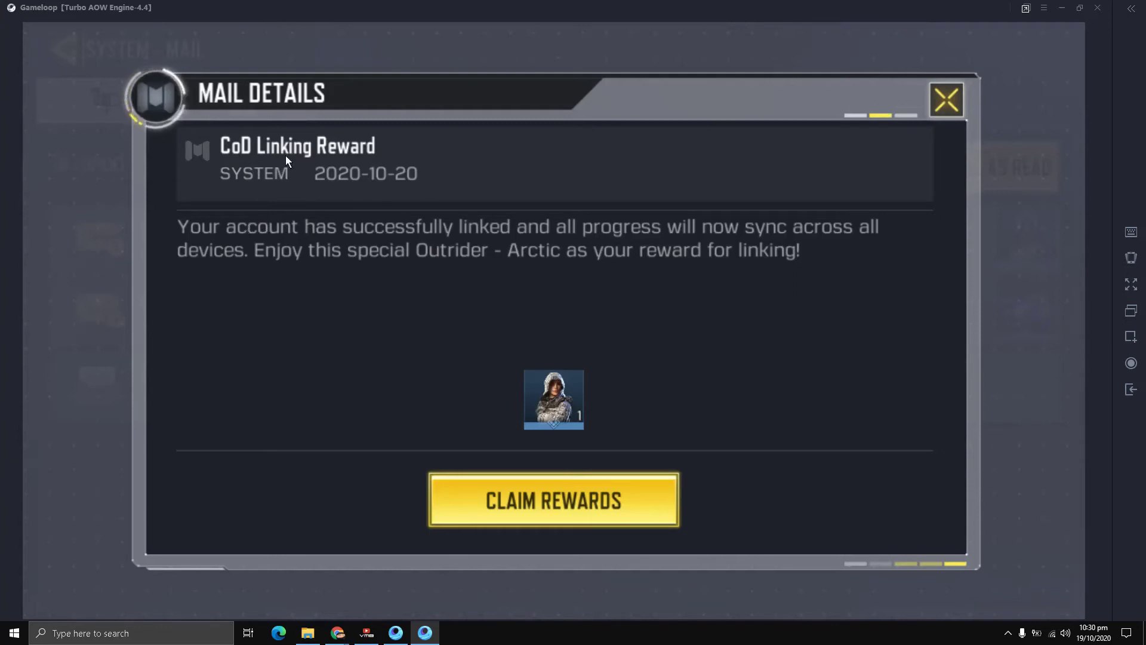
left_click(946, 101)
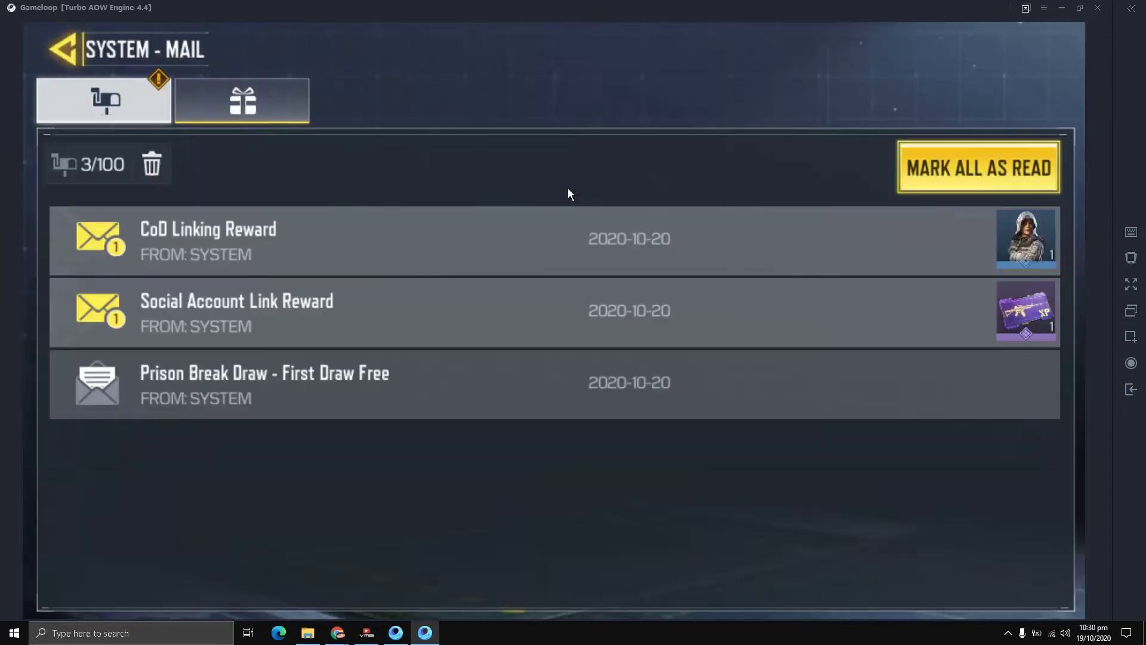
left_click(64, 52)
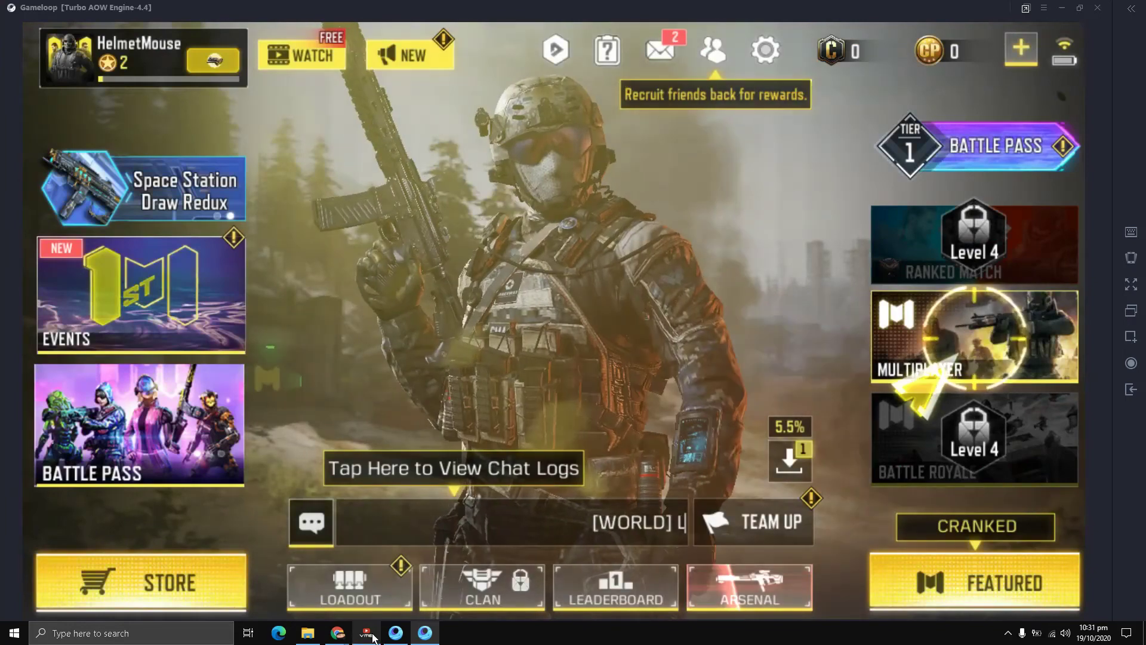
mouse_move(337, 634)
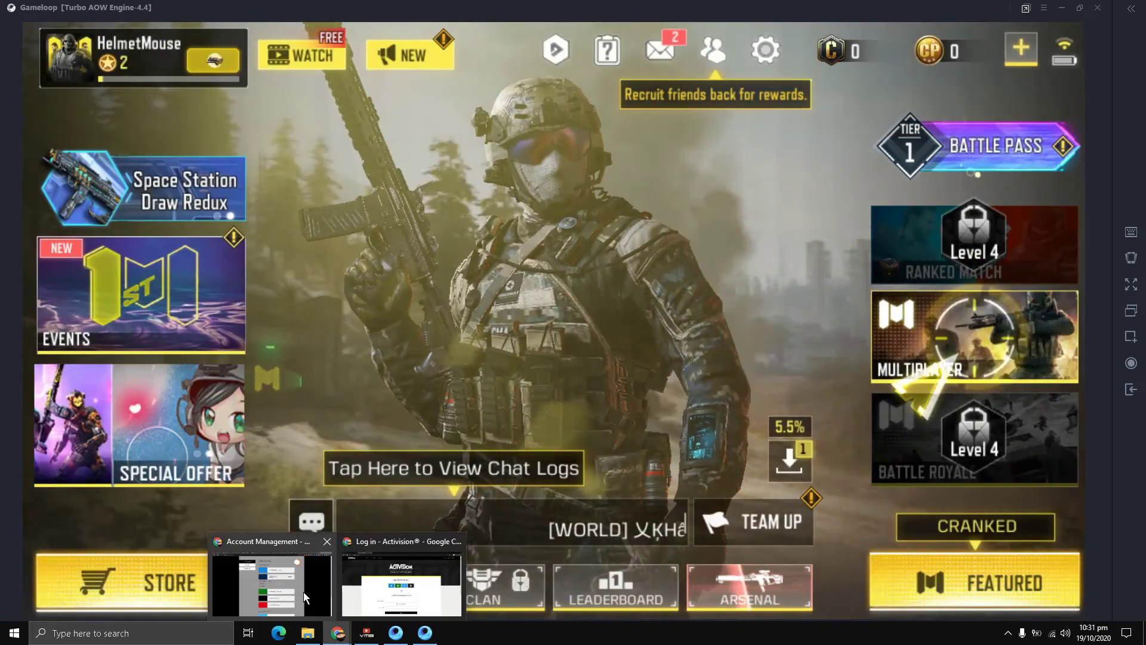
Step: Show the signed-in account's Blizzard Account Details page in Chrome
left_click(273, 584)
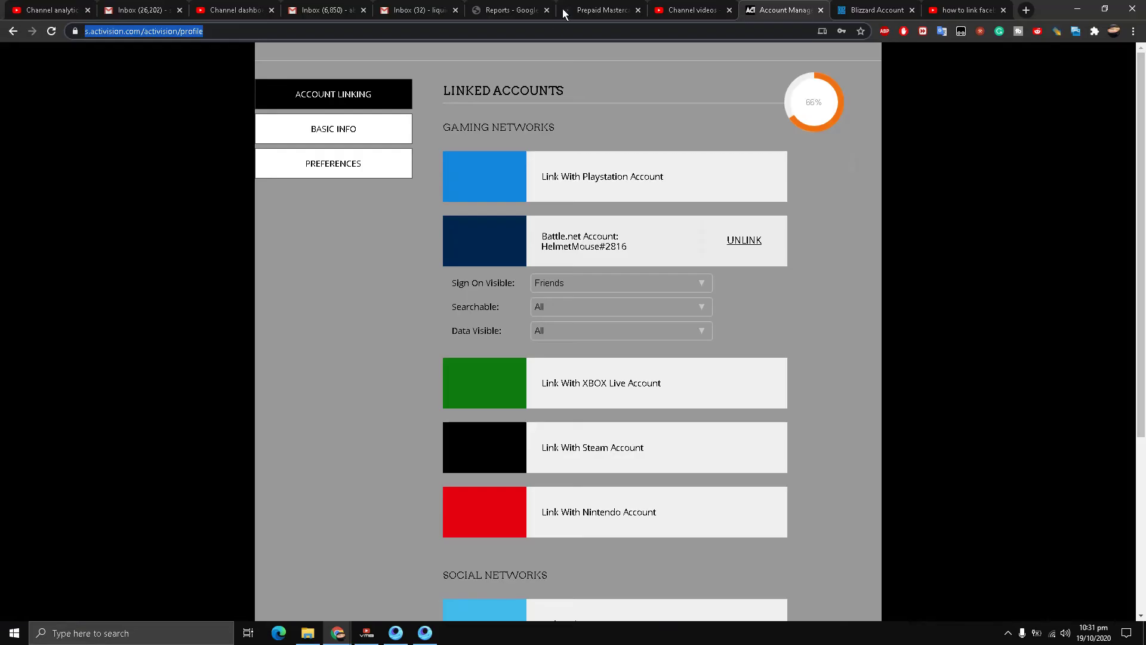
left_click(872, 10)
scroll(233, 313, "down", 1)
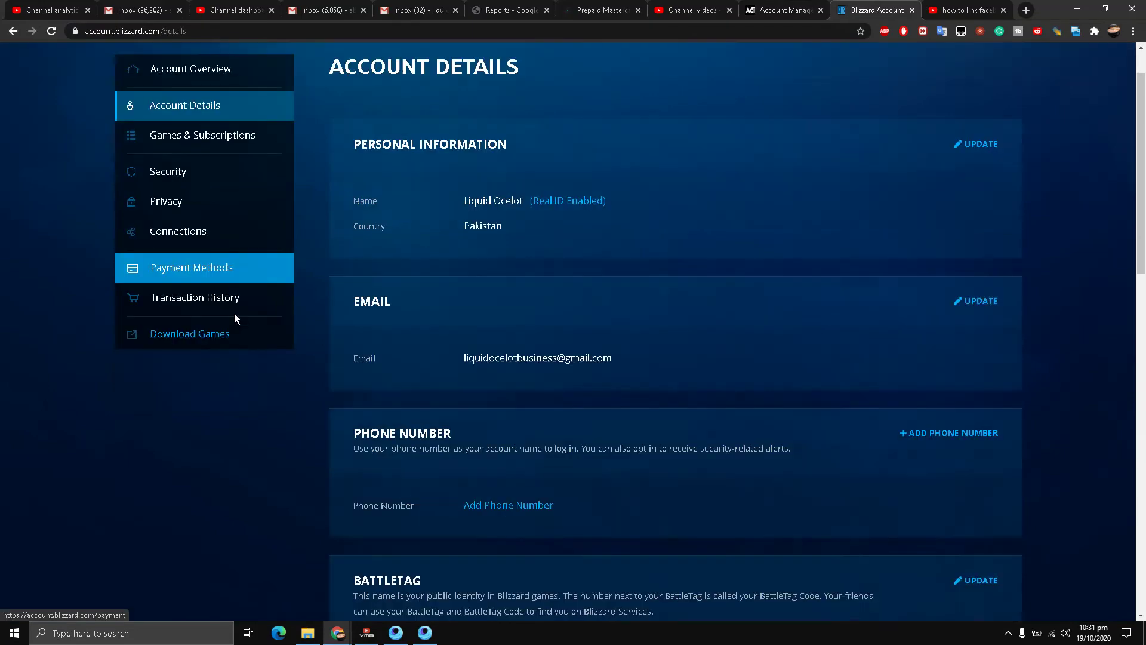
scroll(234, 313, "up", 1)
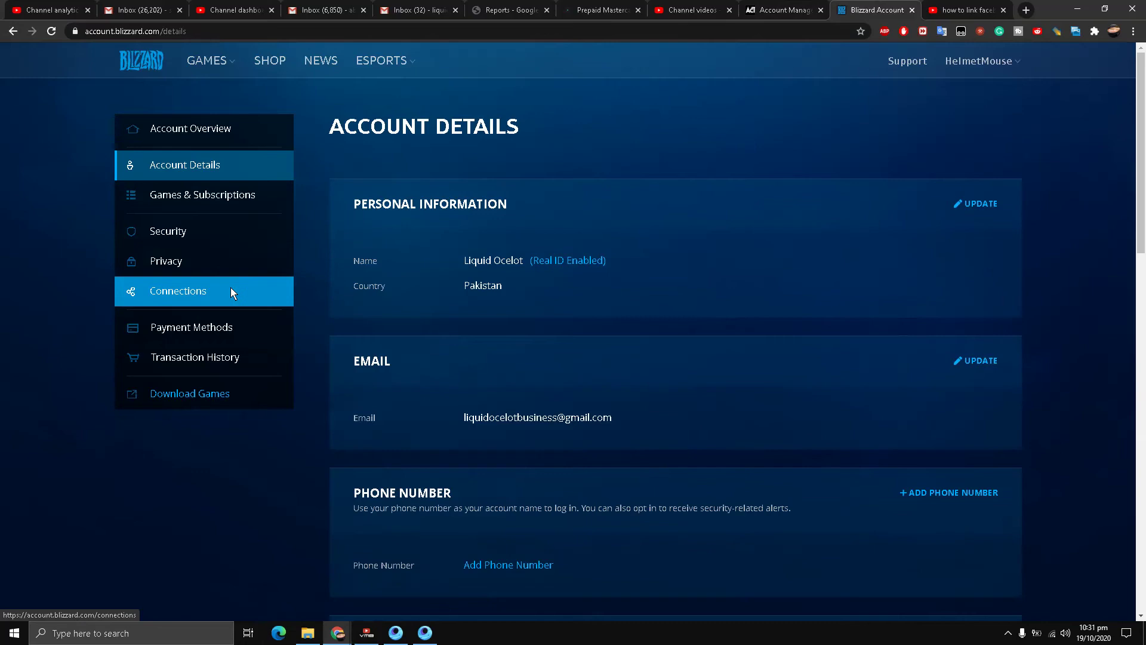
scroll(504, 222, "down", 1)
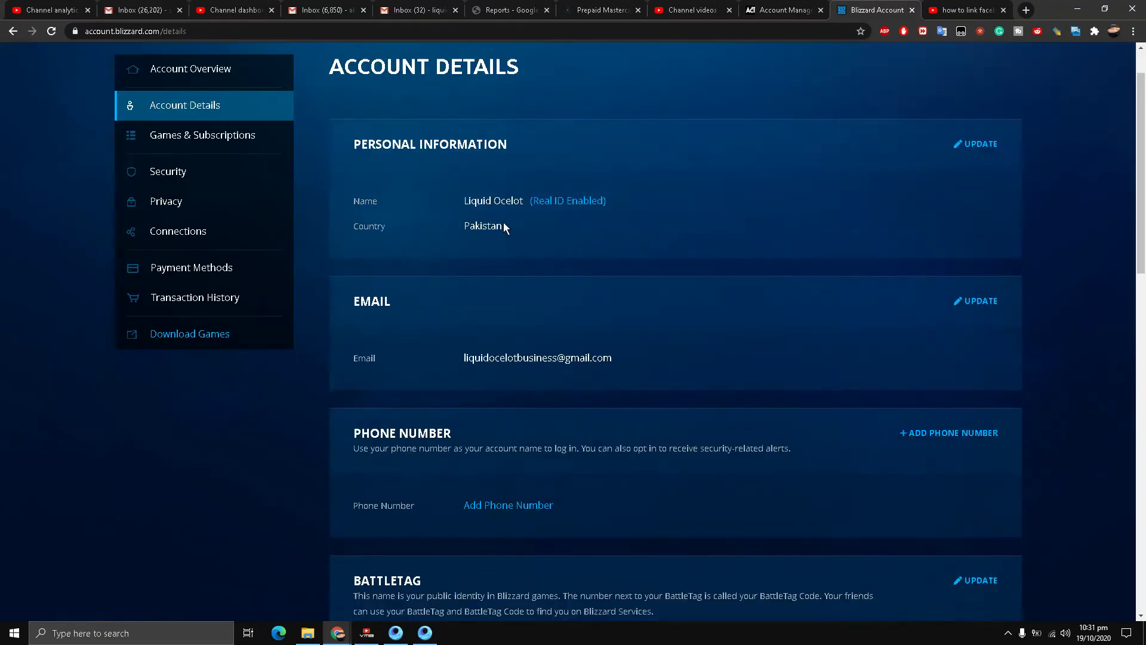
scroll(504, 222, "up", 1)
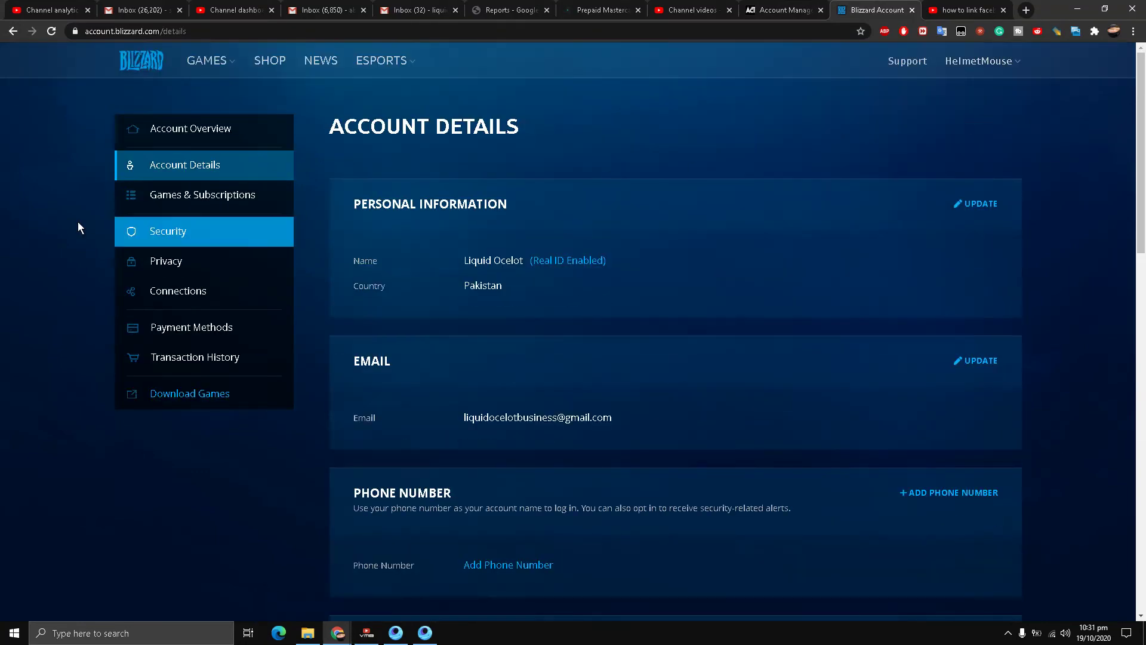
scroll(10, 271, "down", 3)
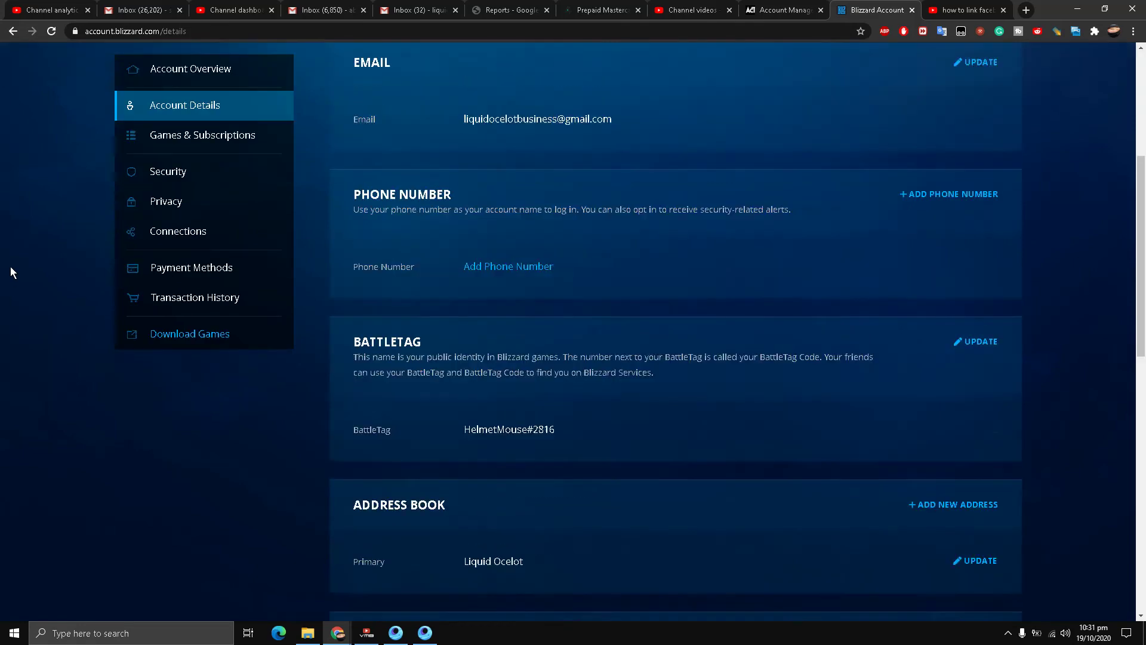
scroll(10, 267, "down", 5)
scroll(10, 266, "down", 3)
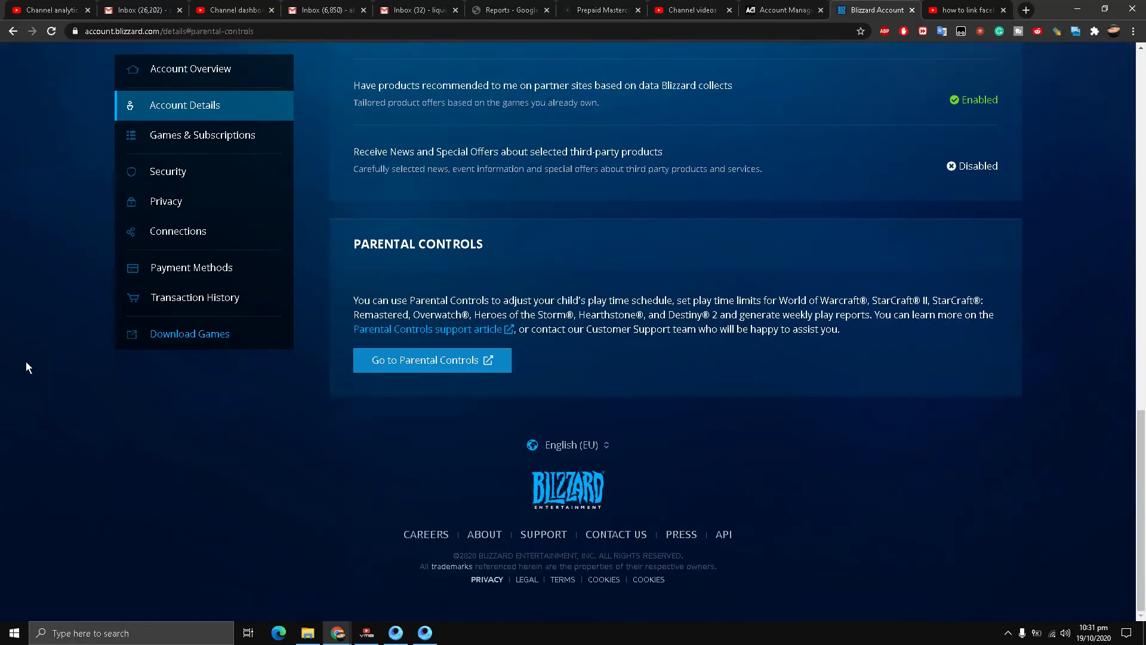
scroll(26, 368, "up", 10)
scroll(98, 323, "down", 3)
scroll(91, 337, "down", 2)
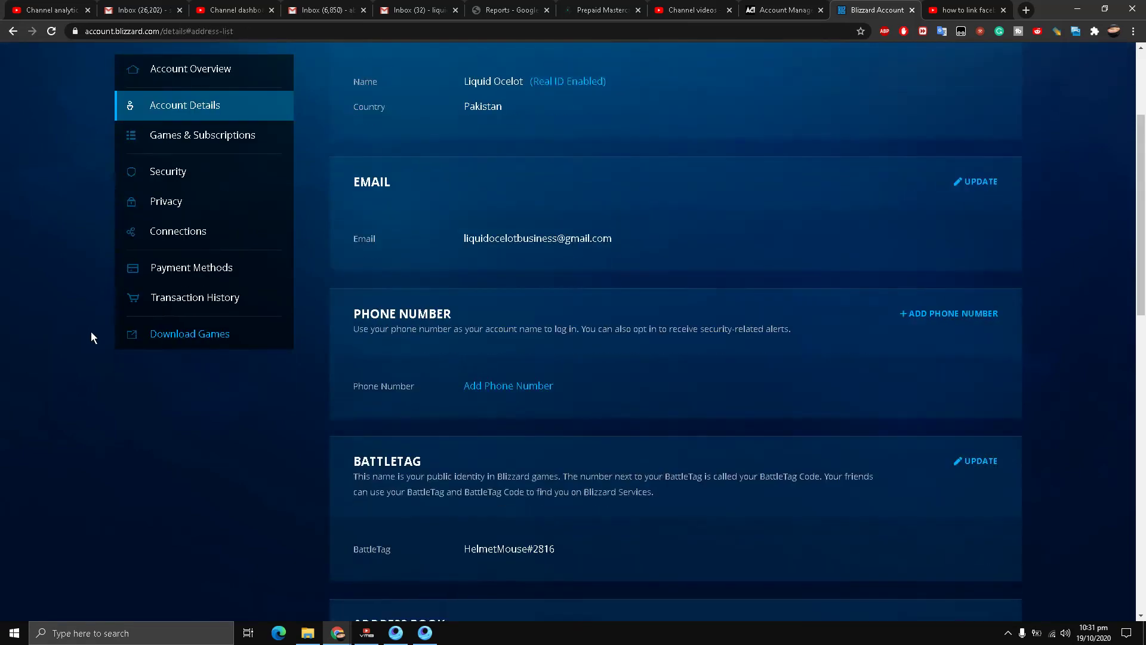
scroll(90, 336, "up", 3)
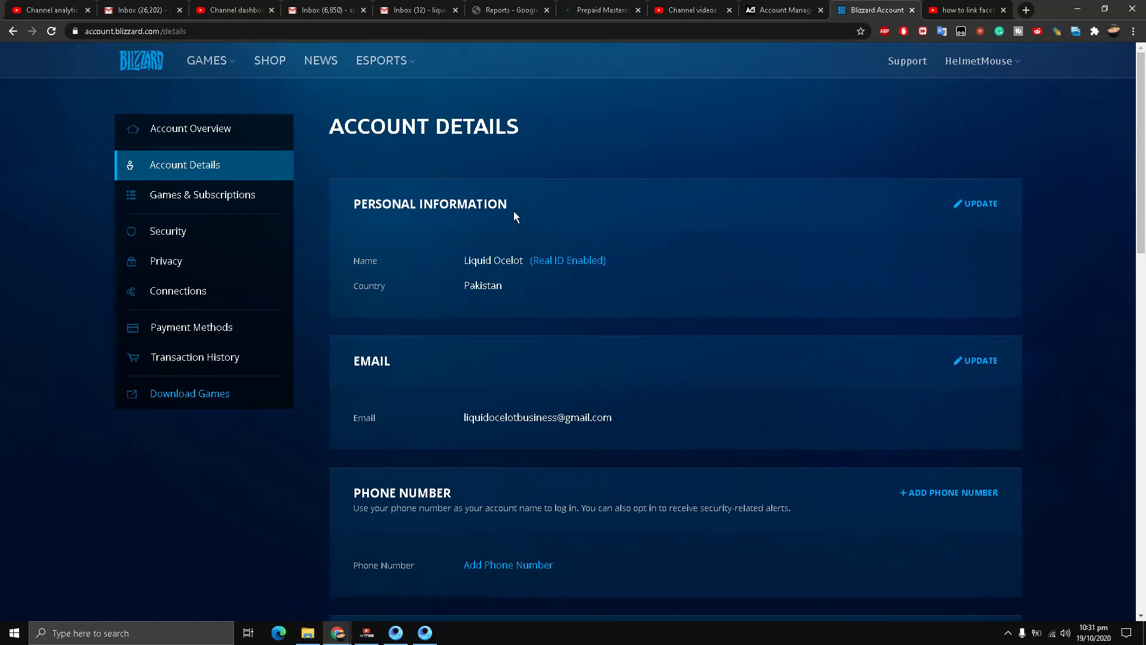
scroll(603, 167, "down", 2)
scroll(604, 169, "up", 2)
scroll(604, 170, "down", 2)
scroll(630, 219, "up", 2)
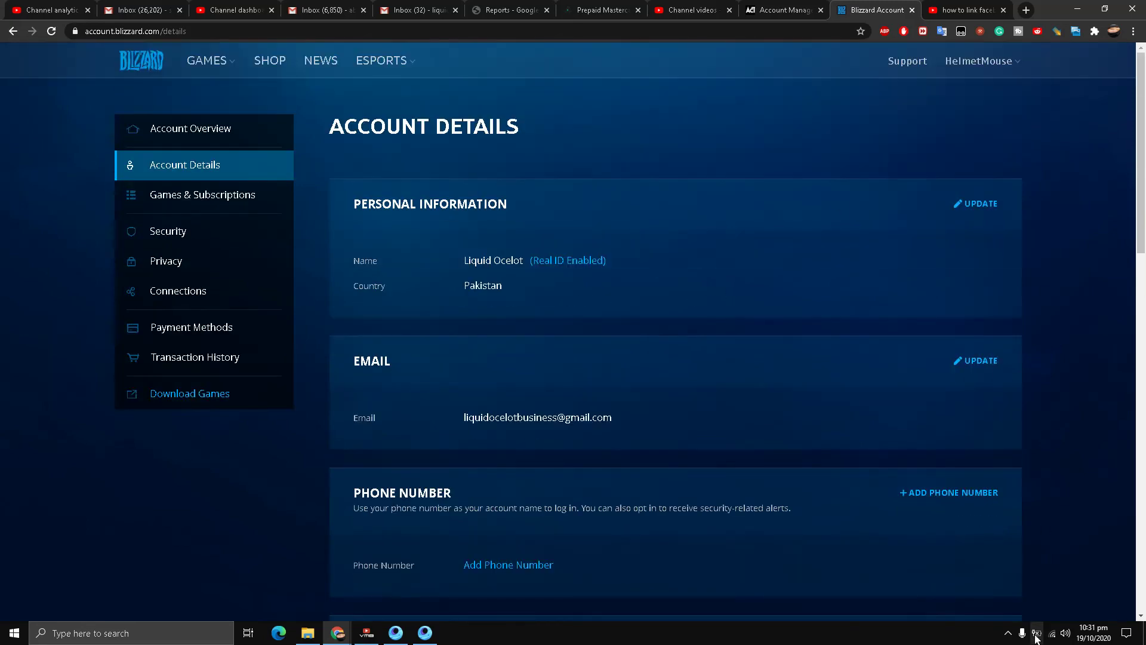